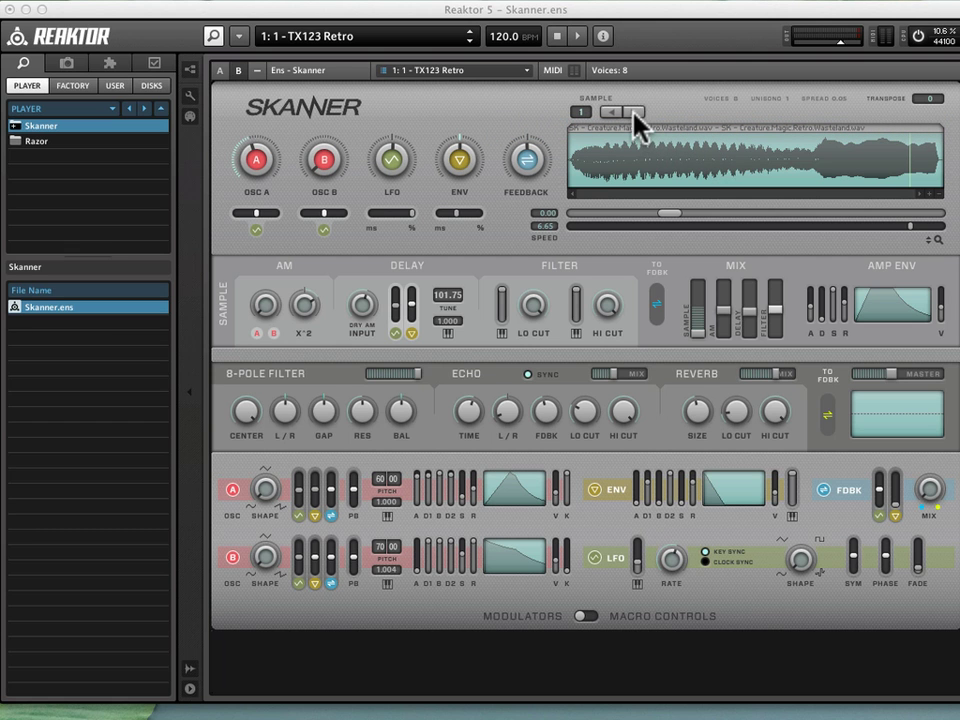
# Step: Step through sample slots 1 to 5, back to slot 1, then on to slot 2
pyautogui.click(640, 114)
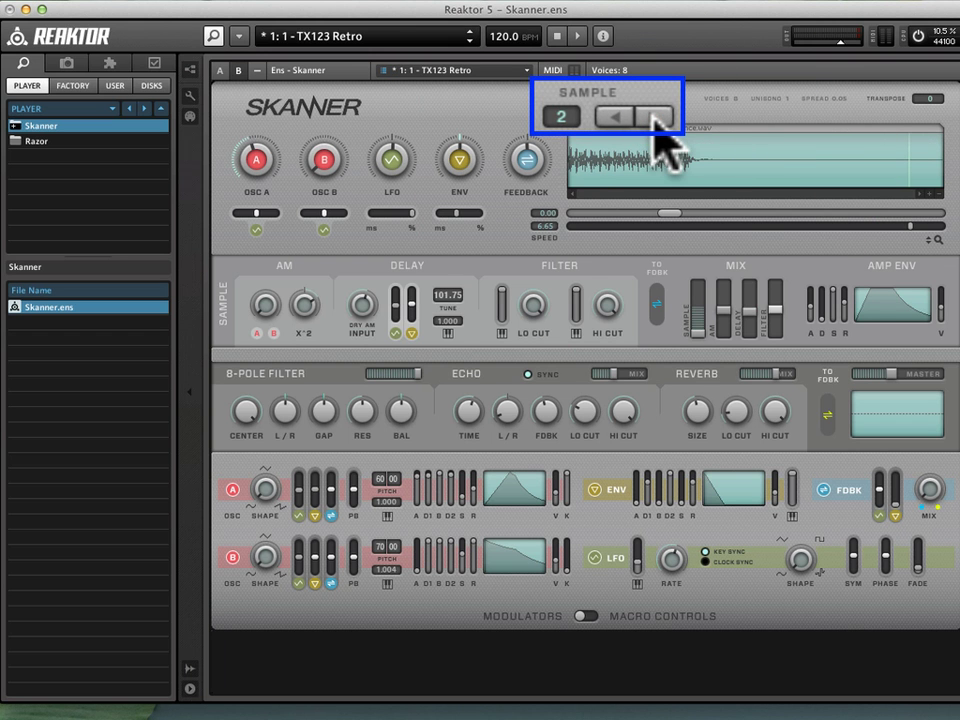
pyautogui.click(653, 116)
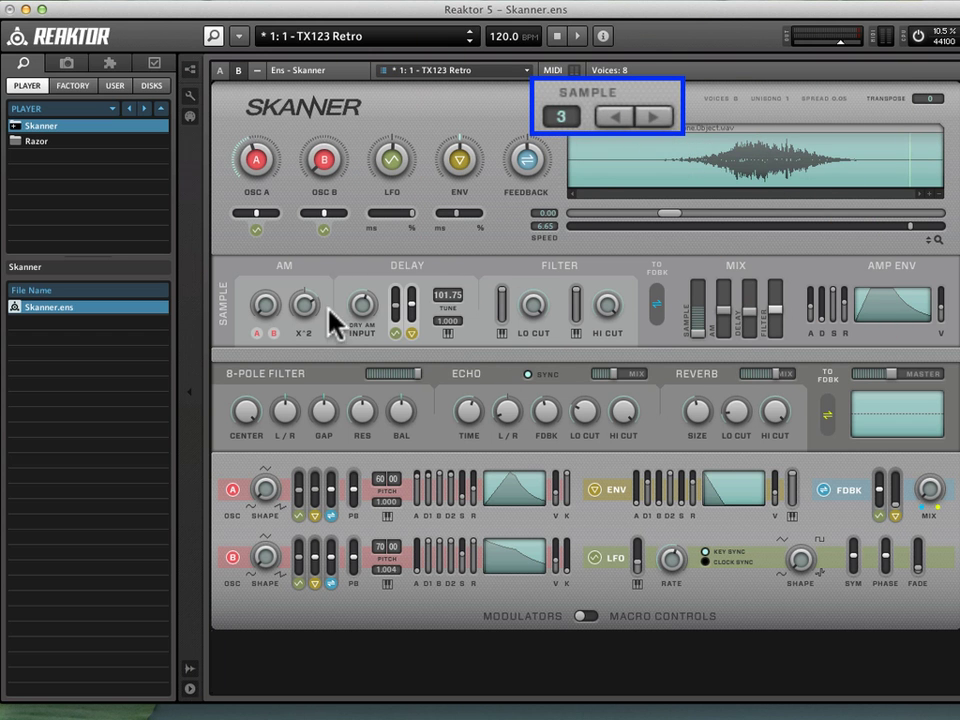
pyautogui.click(612, 117)
pyautogui.click(650, 117)
pyautogui.click(653, 117)
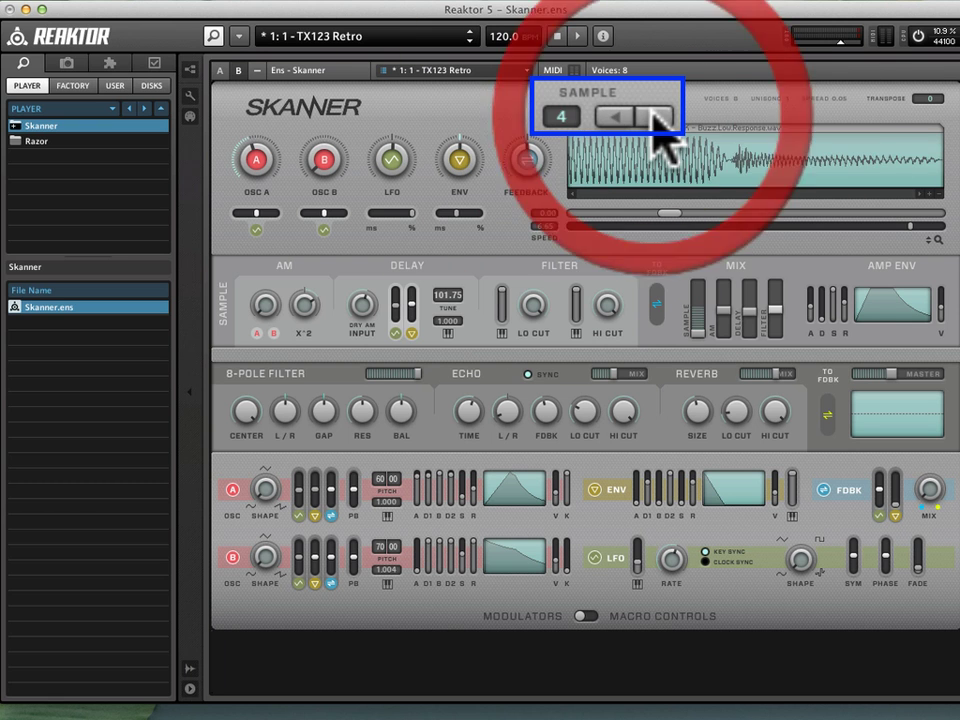
pyautogui.click(653, 117)
pyautogui.click(604, 117)
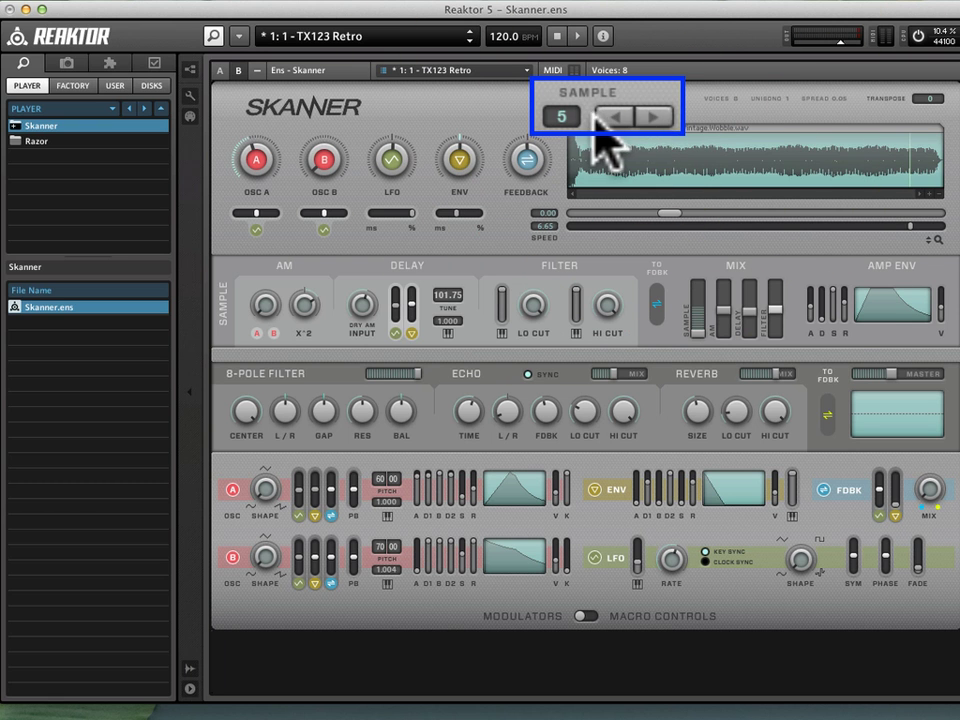
pyautogui.click(604, 117)
pyautogui.click(604, 117)
pyautogui.click(604, 117)
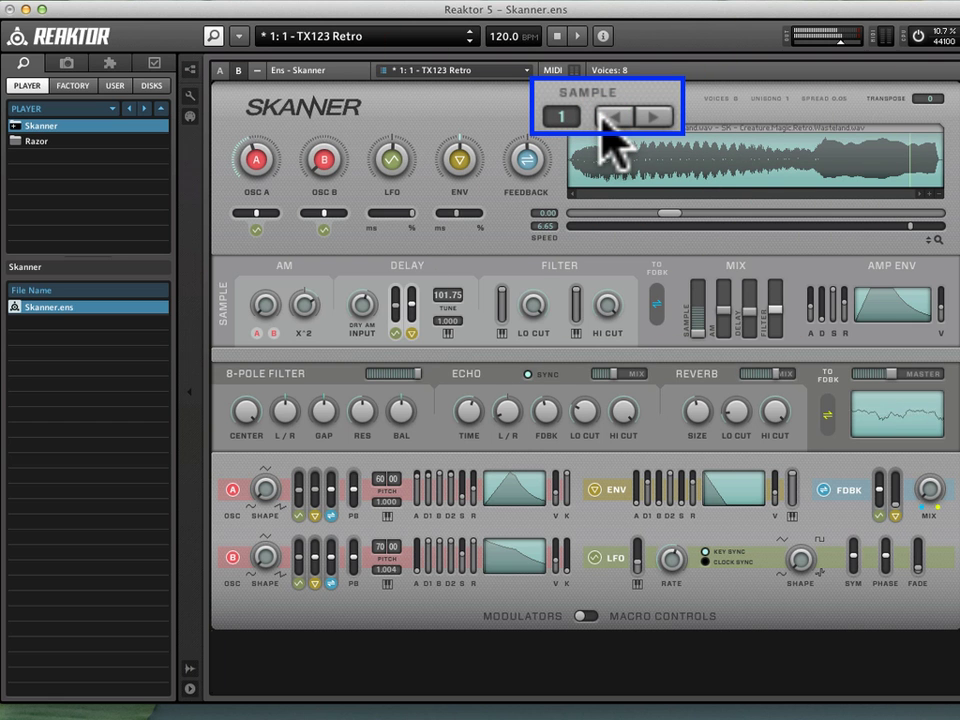
pyautogui.click(656, 117)
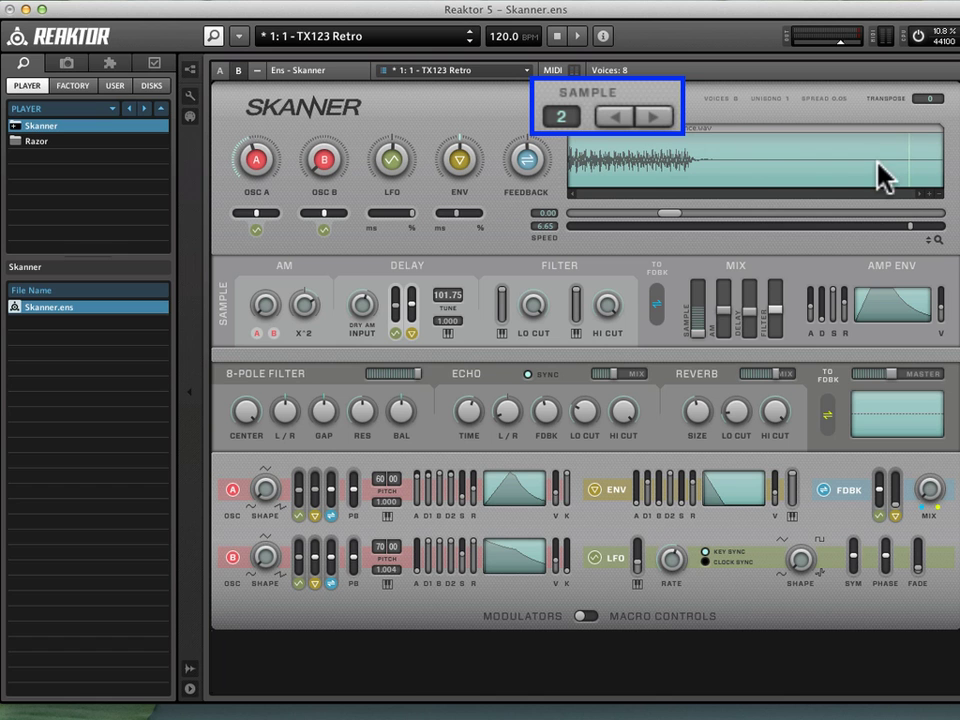
# Step: Reset the scan position, then load slot 3 and move its scan position deeper into the sample
pyautogui.moveTo(910, 222); pyautogui.dragTo(586, 218)
pyautogui.click(655, 120)
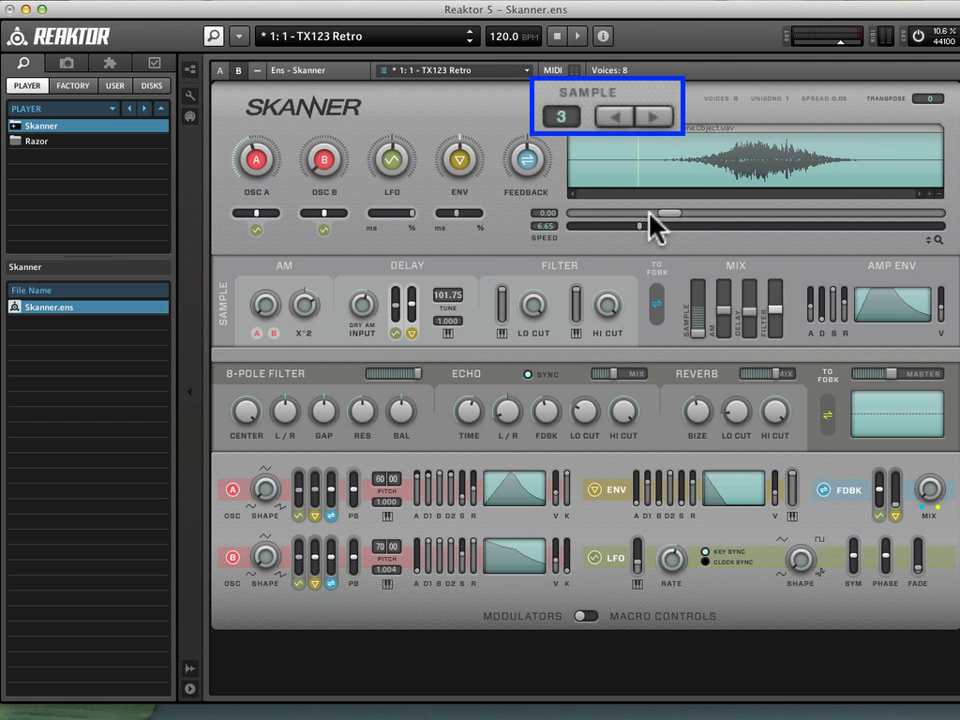
pyautogui.moveTo(638, 226); pyautogui.dragTo(768, 226)
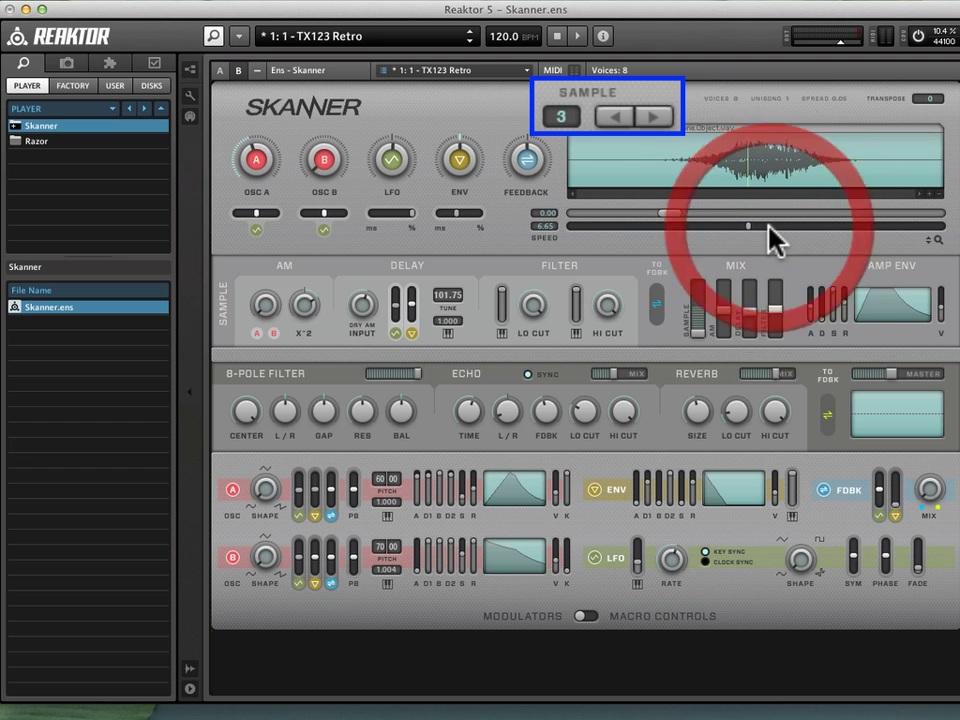
pyautogui.click(754, 227)
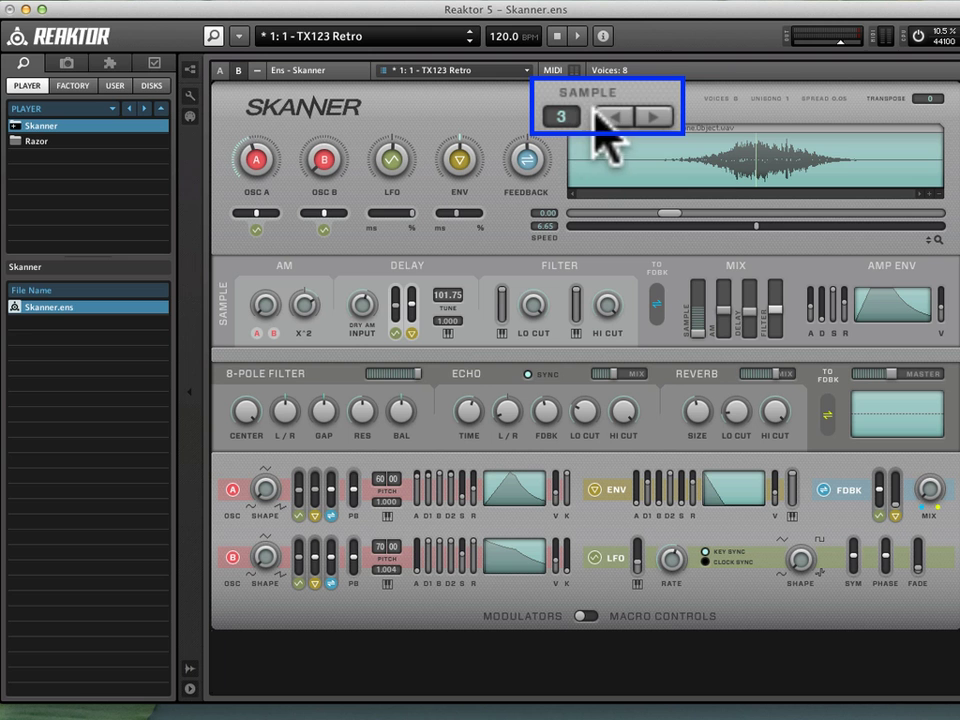
pyautogui.click(660, 126)
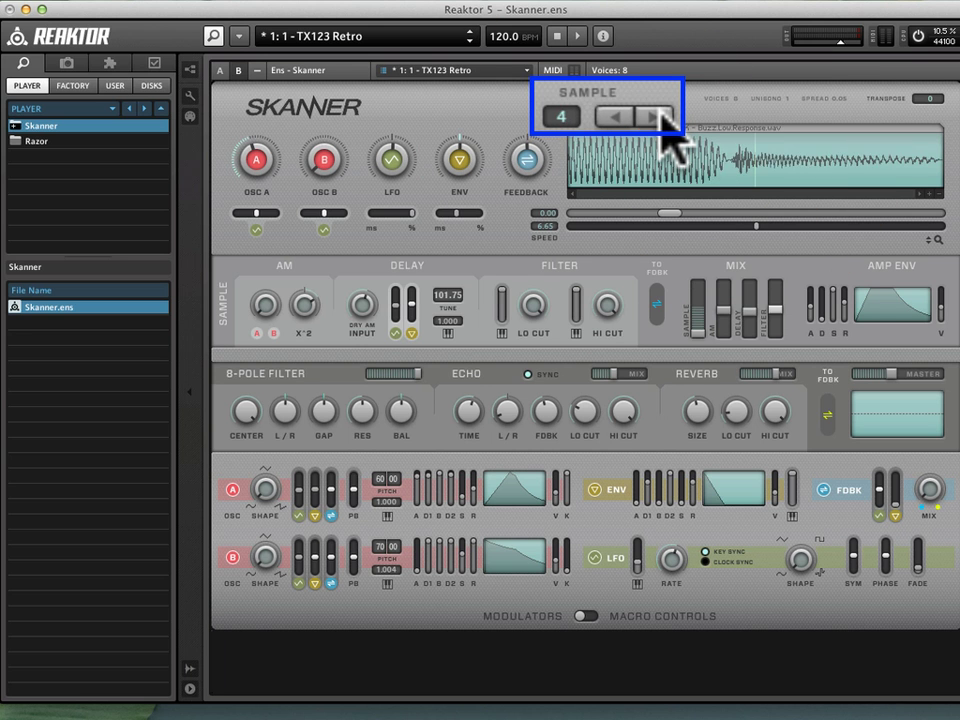
# Step: Advance through sample slots 6 to 10 to reach the empty slot 11
pyautogui.click(660, 126)
pyautogui.click(660, 126)
pyautogui.click(662, 124)
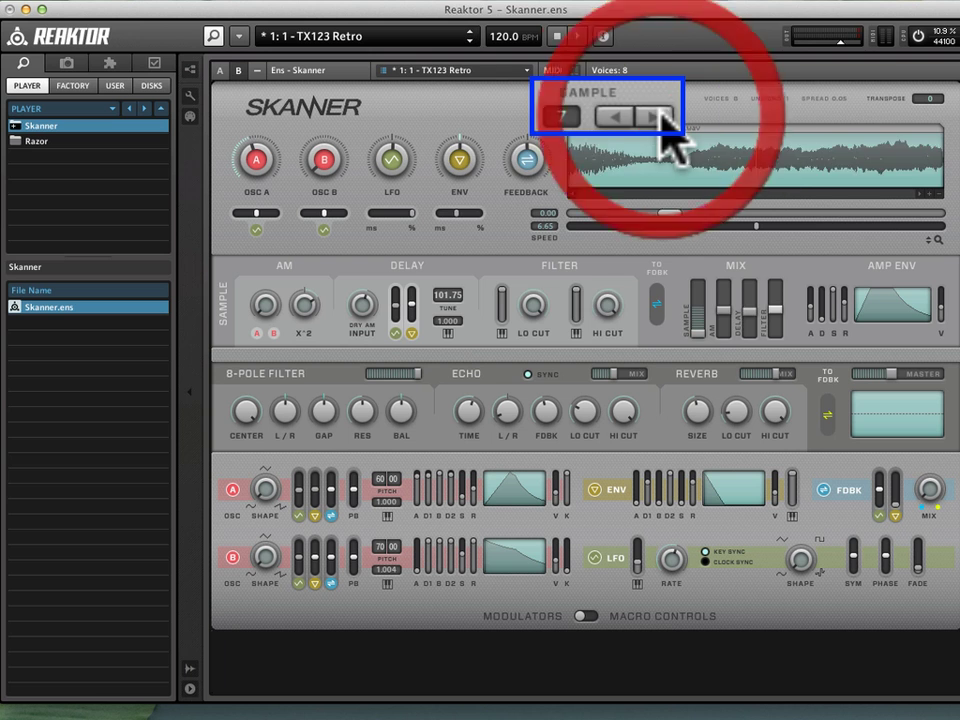
pyautogui.click(662, 124)
pyautogui.click(662, 124)
pyautogui.click(662, 125)
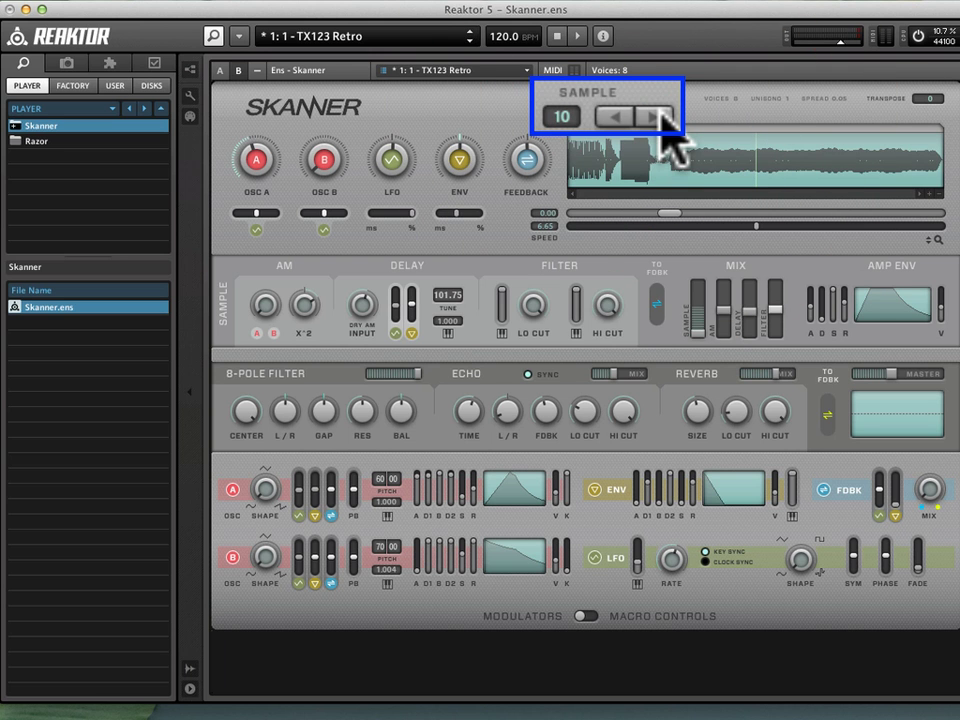
pyautogui.click(662, 125)
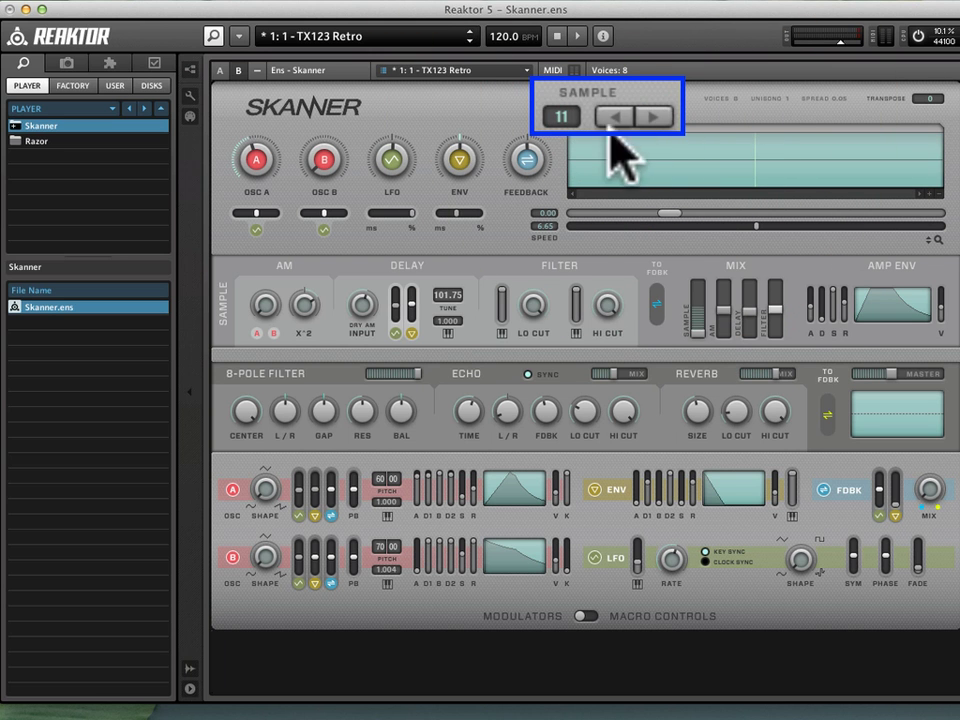
# Step: Check neighbouring slots 12 and 10 (Boom.wav), settle on Empty.wav, and browse the disk's ALN_MUSIC_LPS folder
pyautogui.click(645, 120)
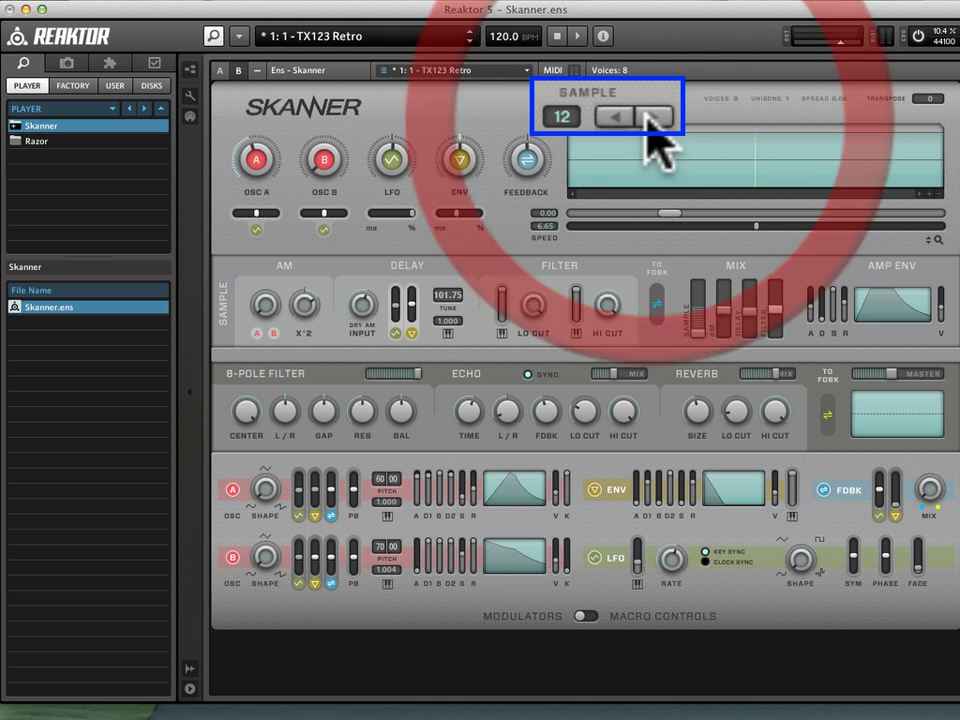
pyautogui.click(617, 120)
pyautogui.click(617, 120)
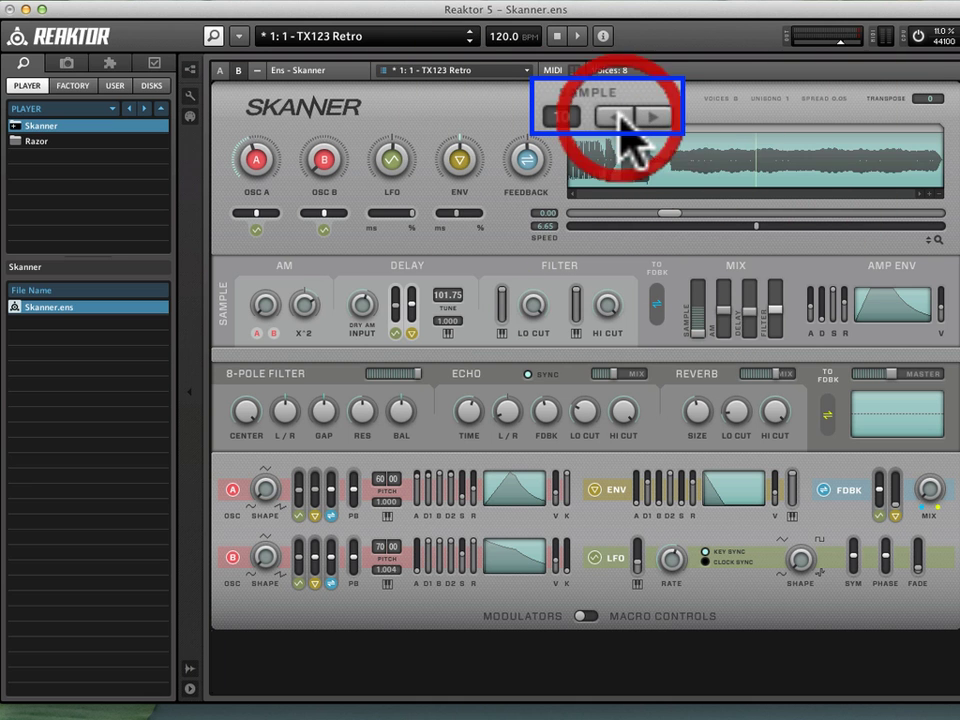
pyautogui.click(655, 115)
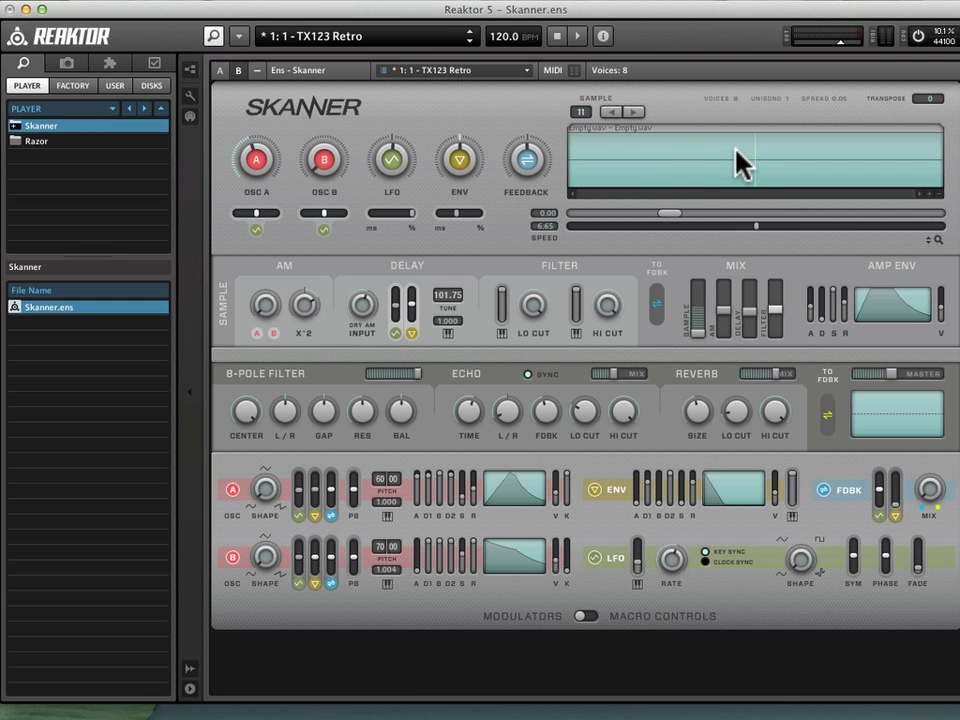
pyautogui.click(612, 111)
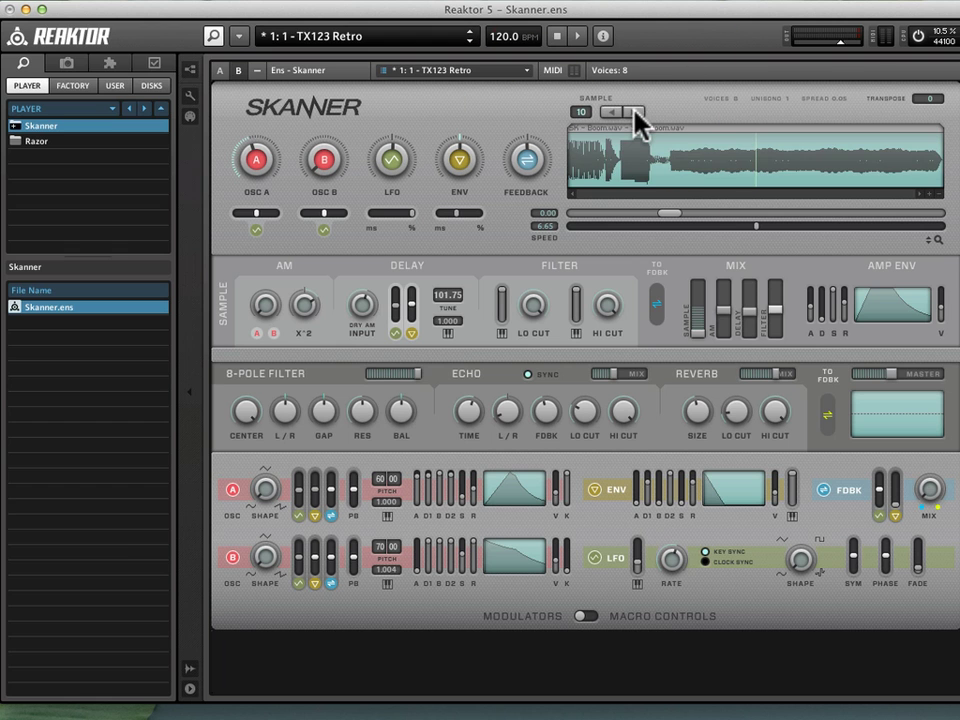
pyautogui.click(634, 112)
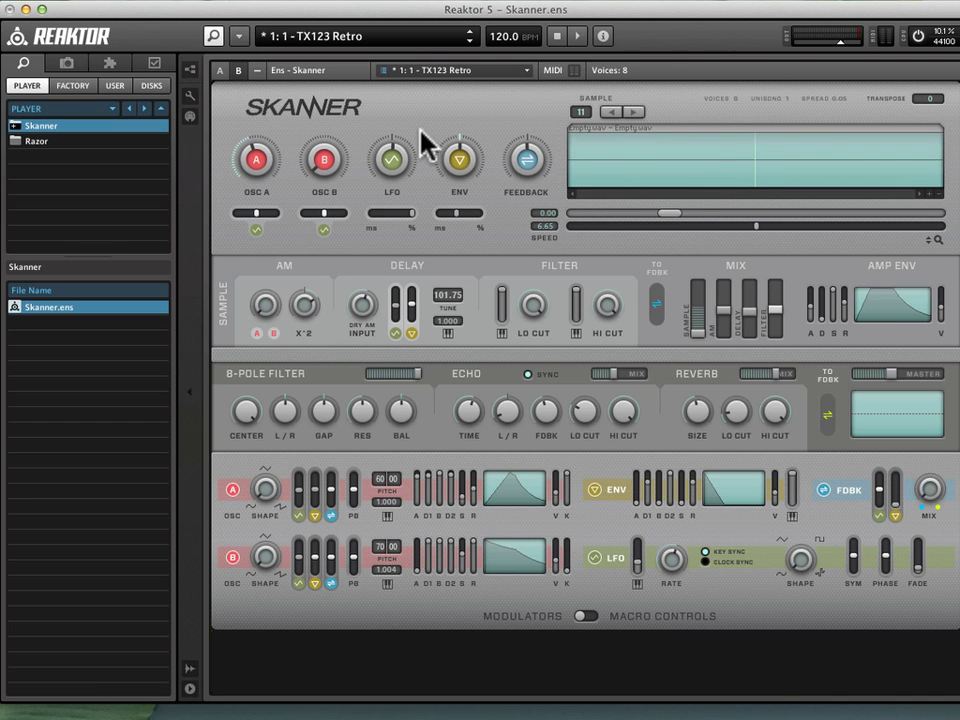
pyautogui.click(149, 88)
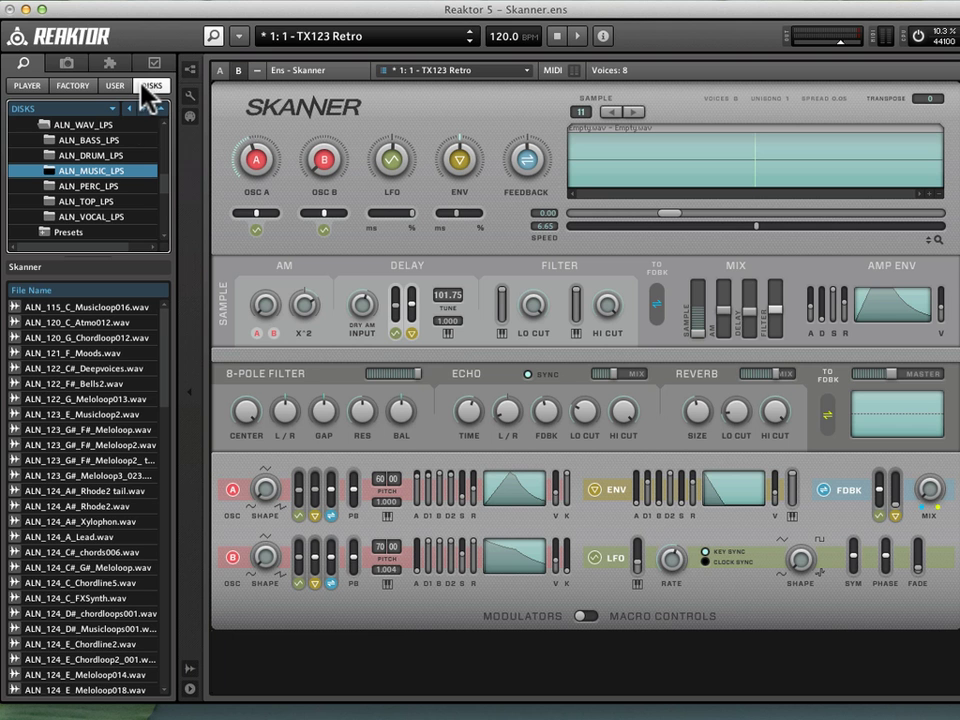
pyautogui.moveTo(166, 181); pyautogui.dragTo(164, 166)
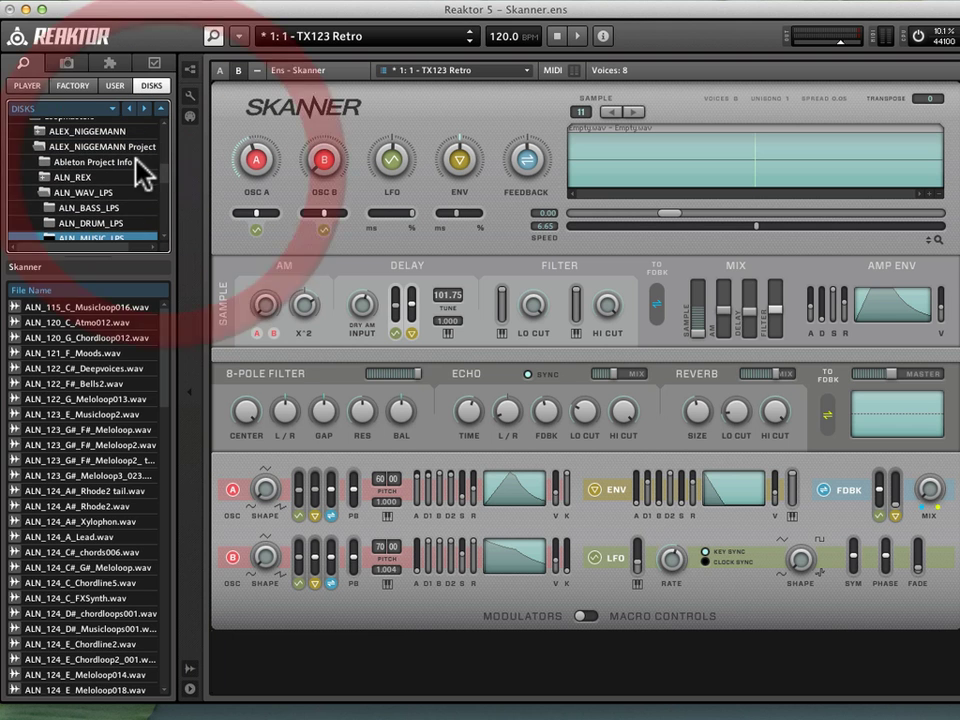
pyautogui.scroll(-2, 164, 166)
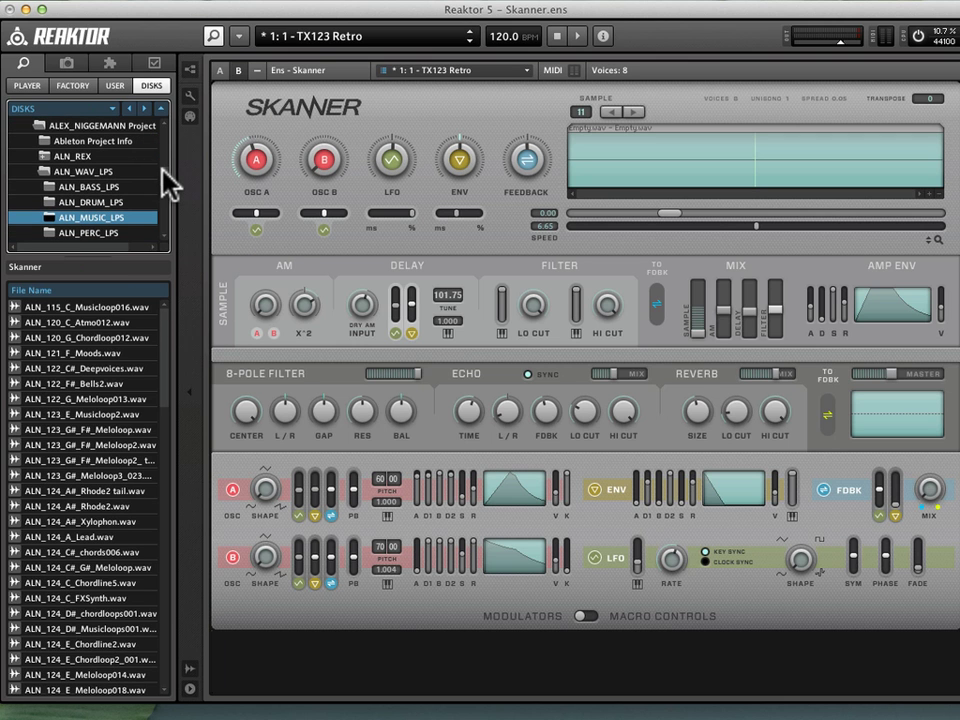
pyautogui.scroll(-2, 162, 175)
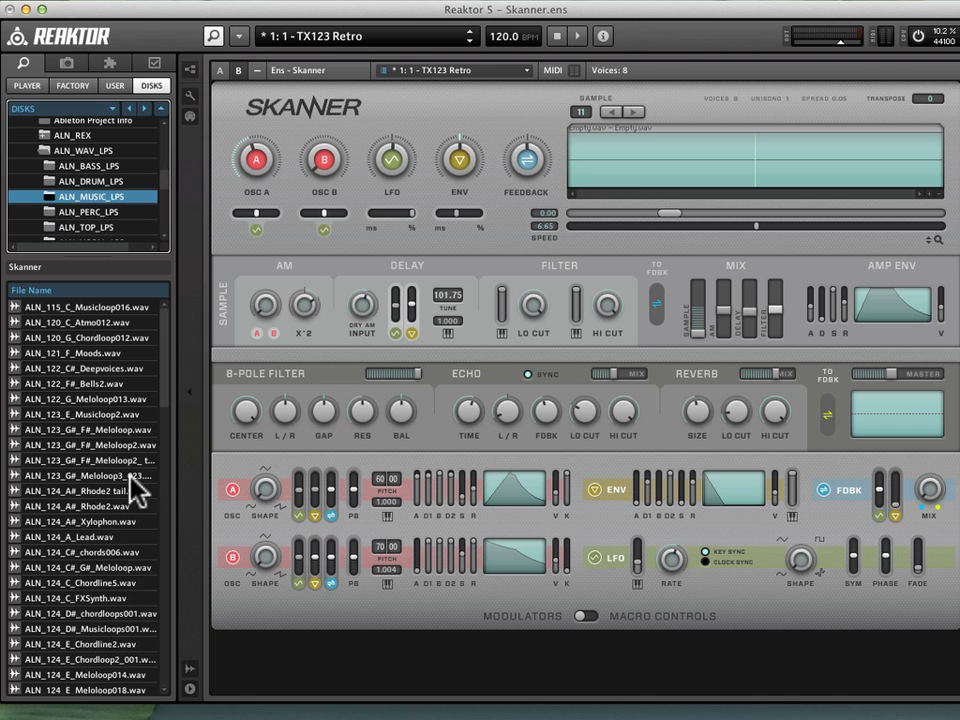
# Step: Preview the G_Meloloop013 and E_Musicloop2 loops, then reselect ALN_122_F#_Bells2.wav
pyautogui.click(116, 383)
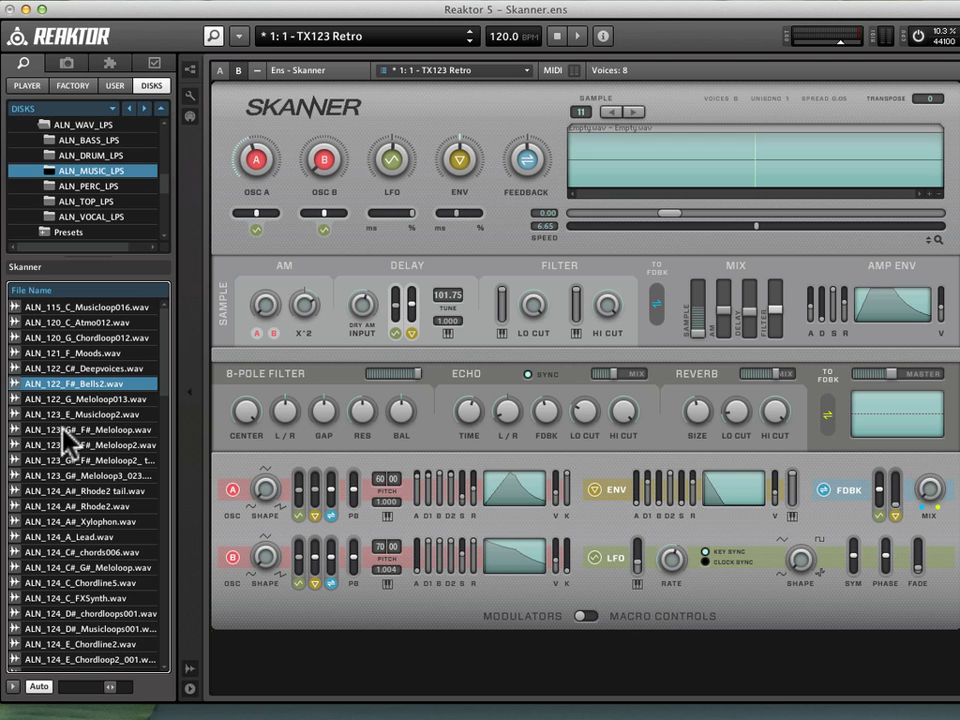
pyautogui.click(65, 399)
pyautogui.click(68, 383)
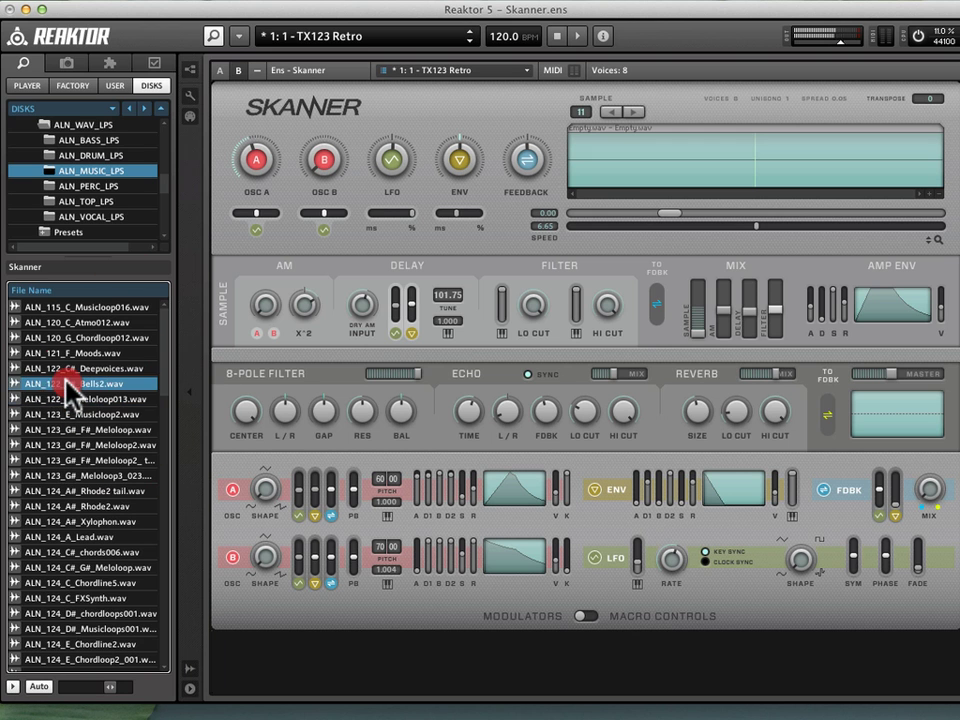
pyautogui.click(34, 688)
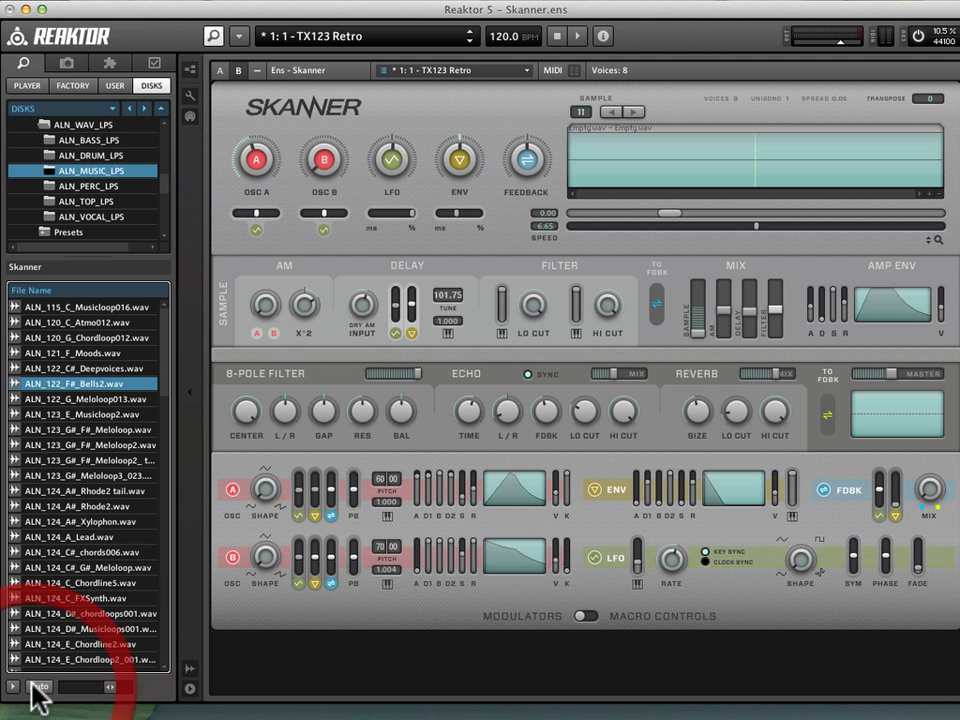
pyautogui.click(62, 400)
pyautogui.click(50, 414)
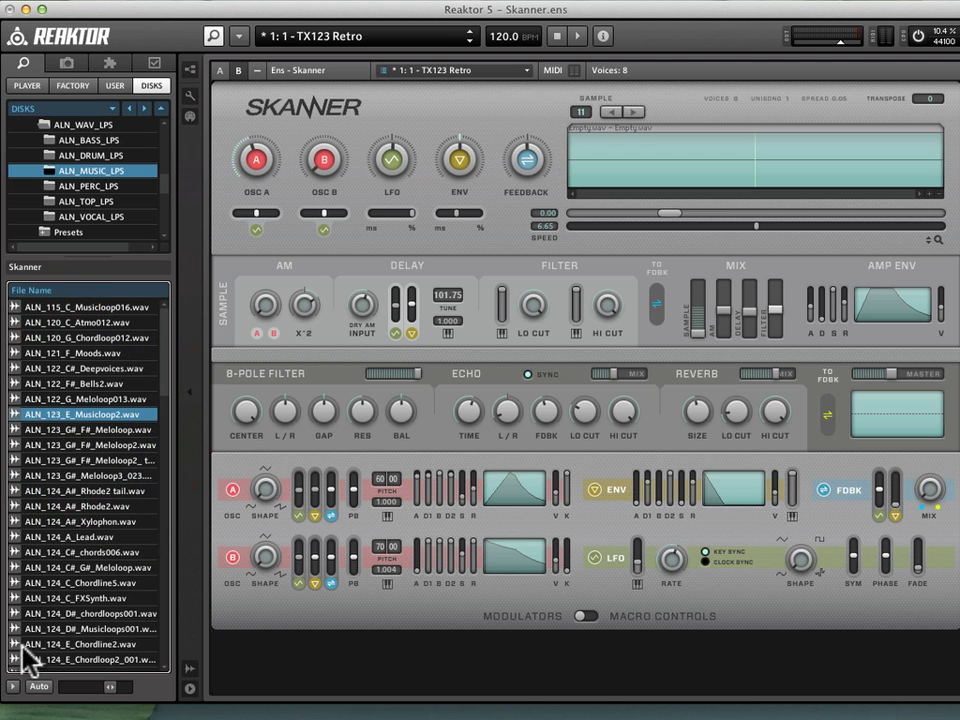
pyautogui.click(13, 687)
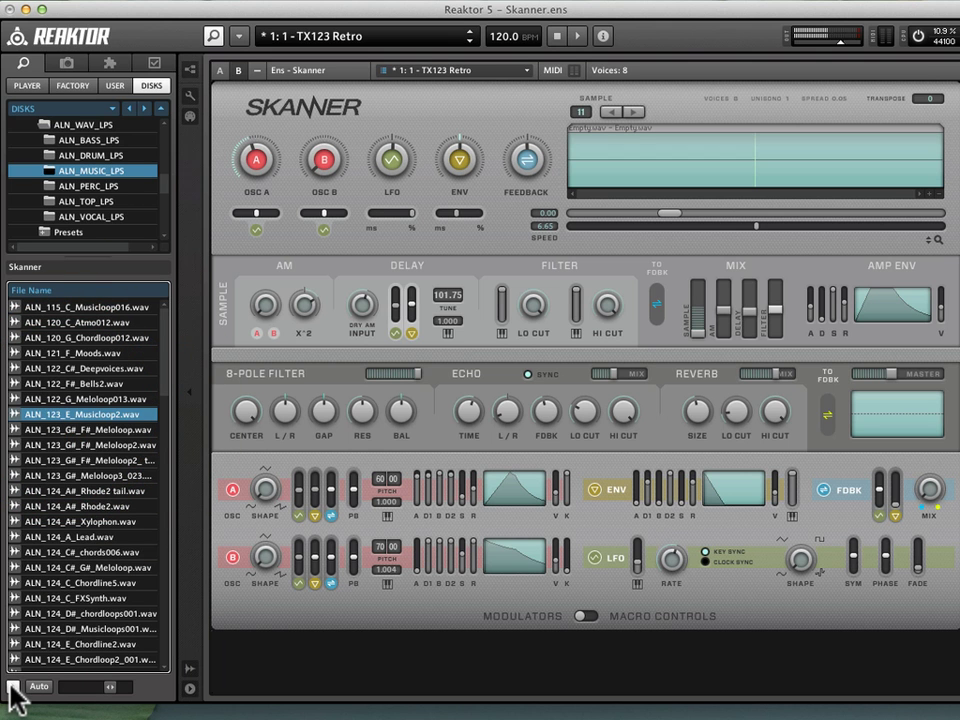
pyautogui.click(62, 384)
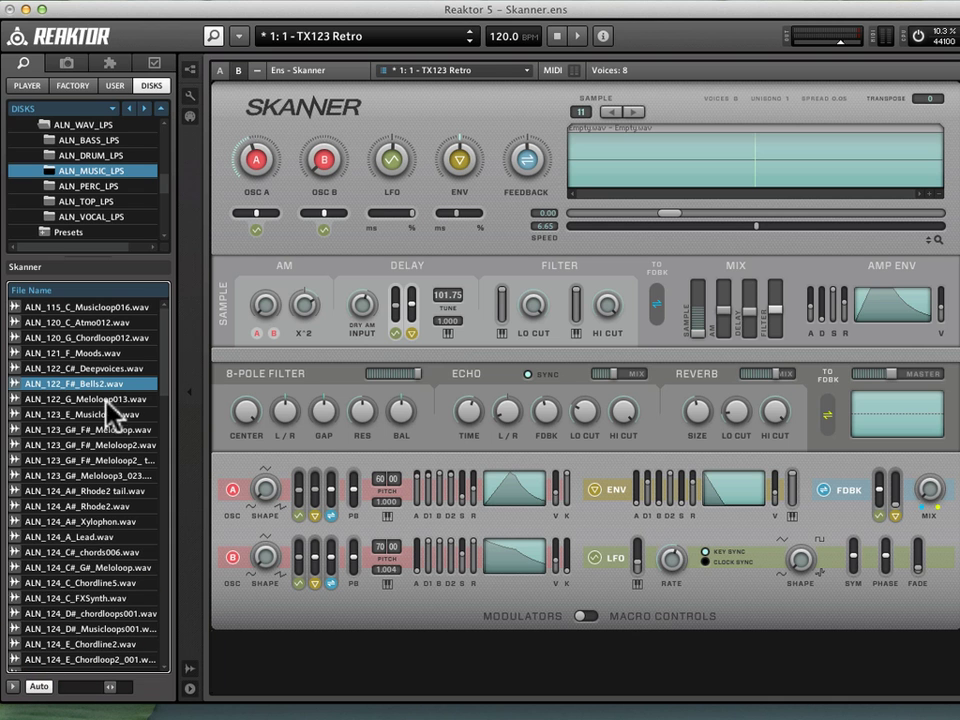
# Step: Drop ALN_122_F#_Bells2.wav onto Skanner's slot 11 sample display and play it
pyautogui.moveTo(117, 383); pyautogui.dragTo(712, 152)
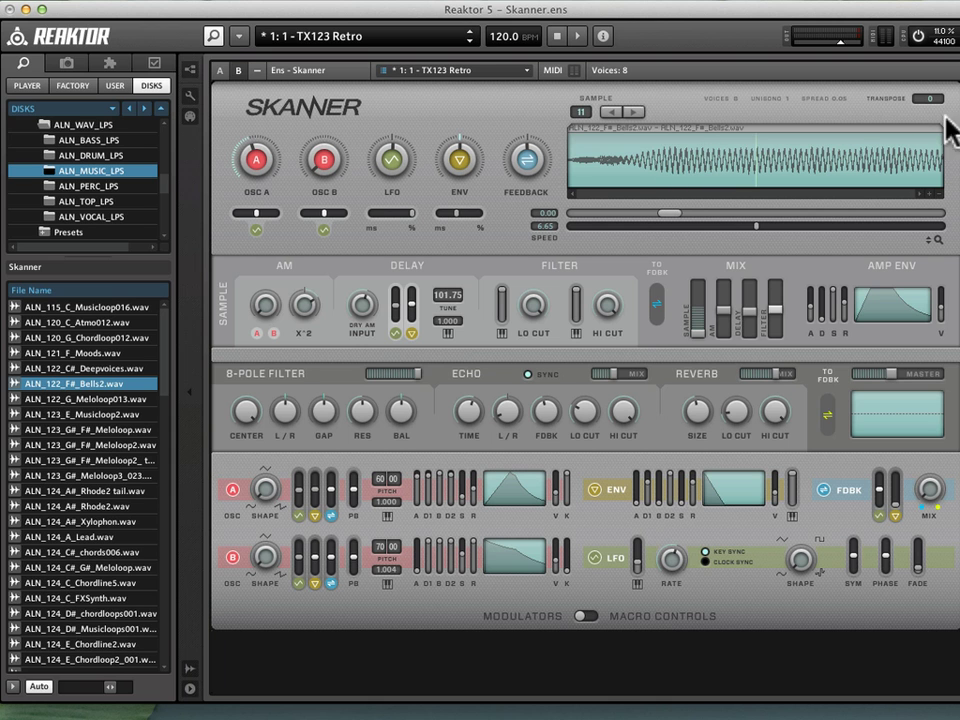
pyautogui.click(934, 200)
pyautogui.click(860, 172)
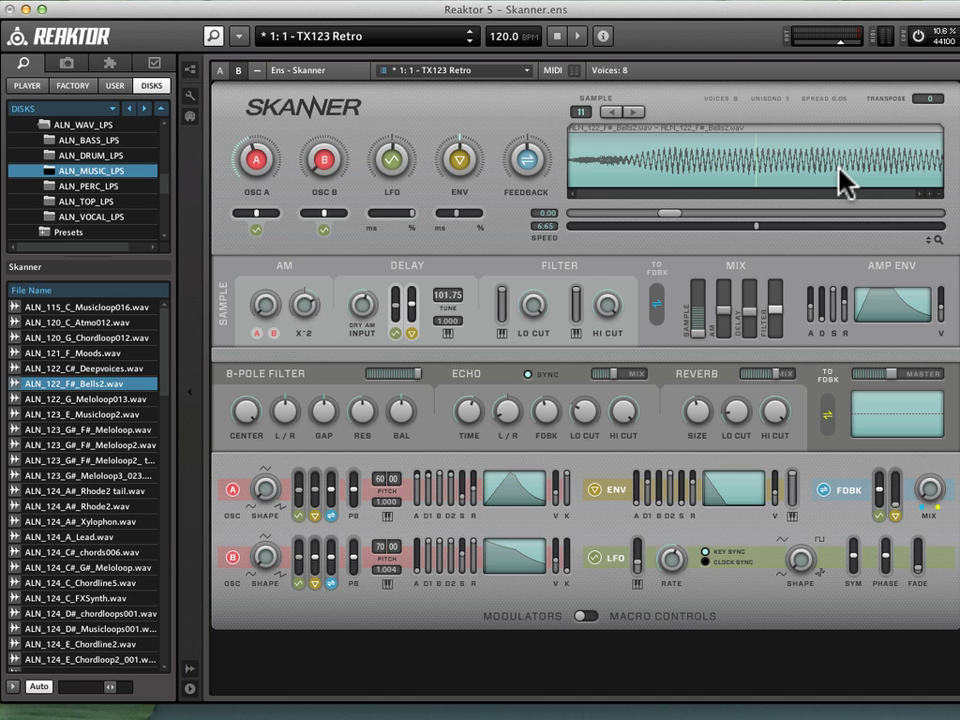
pyautogui.click(115, 382)
pyautogui.click(115, 384)
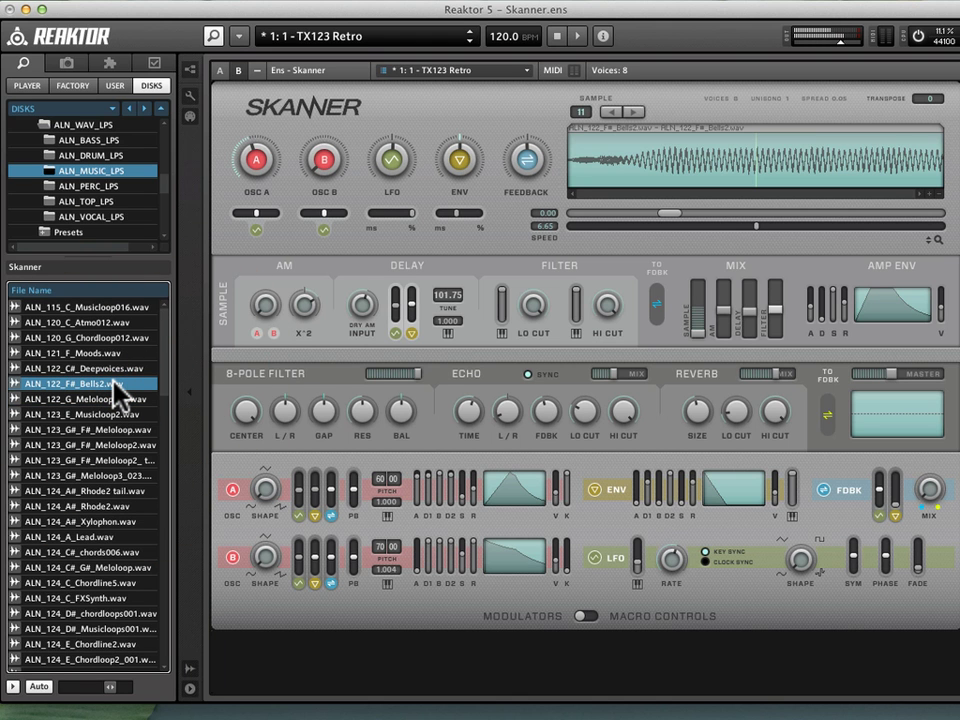
pyautogui.click(494, 246)
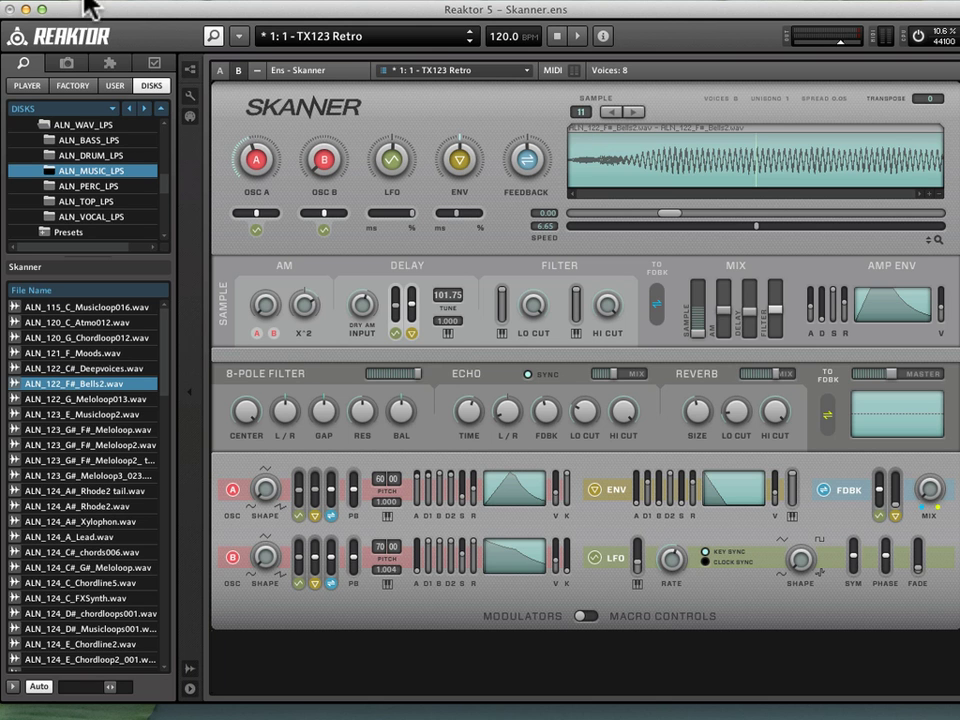
# Step: Save an ensemble copy named 'SKANNER BK' in the Desktop folder
pyautogui.click(240, 36)
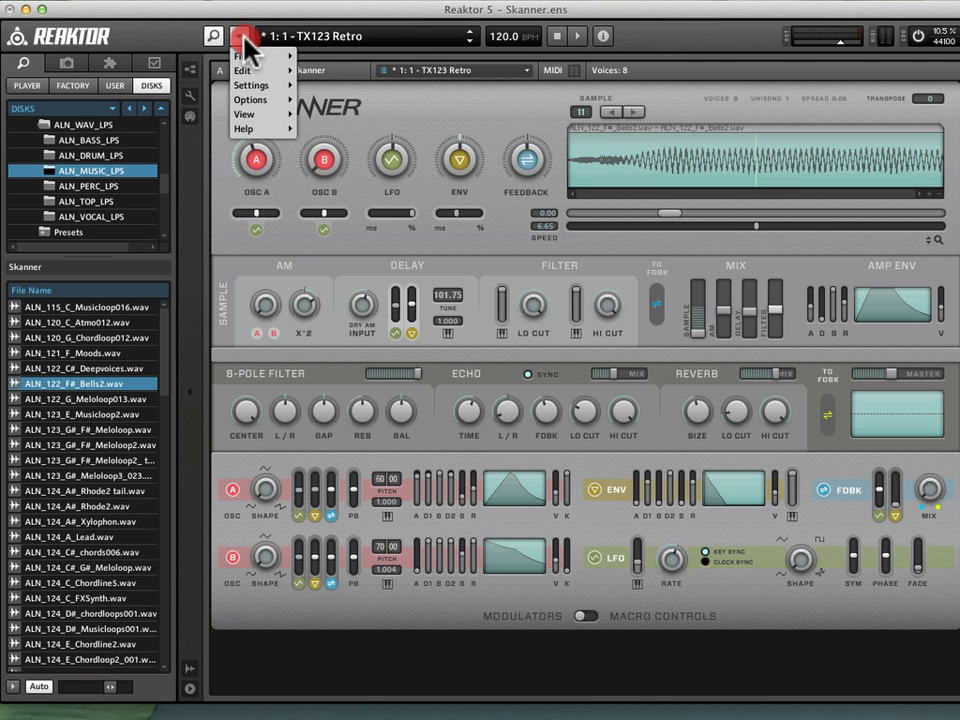
pyautogui.moveTo(247, 52)
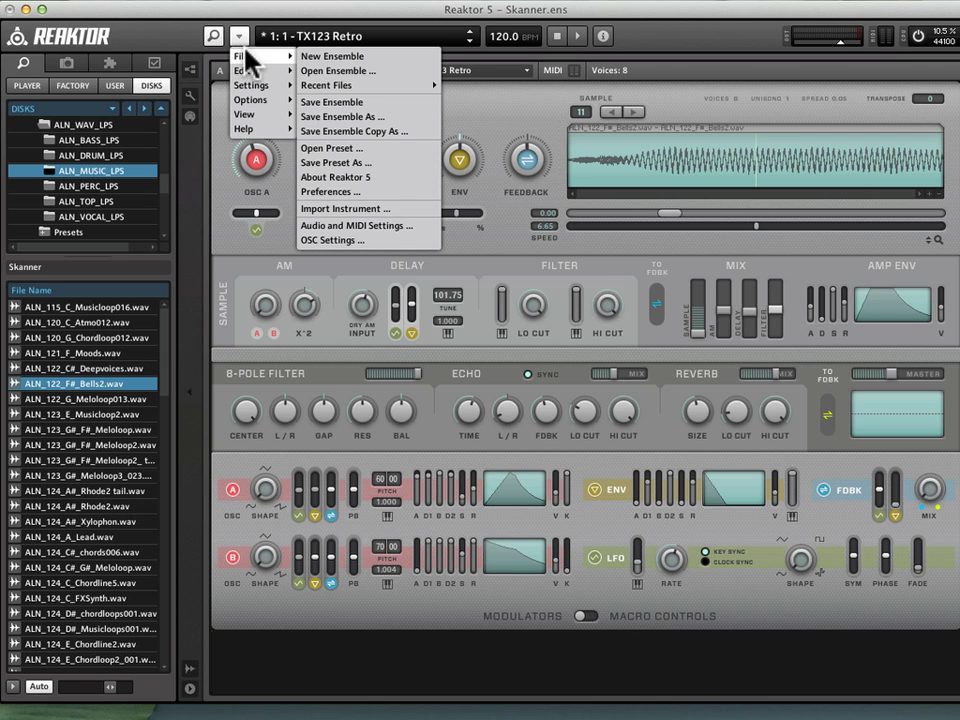
pyautogui.click(344, 128)
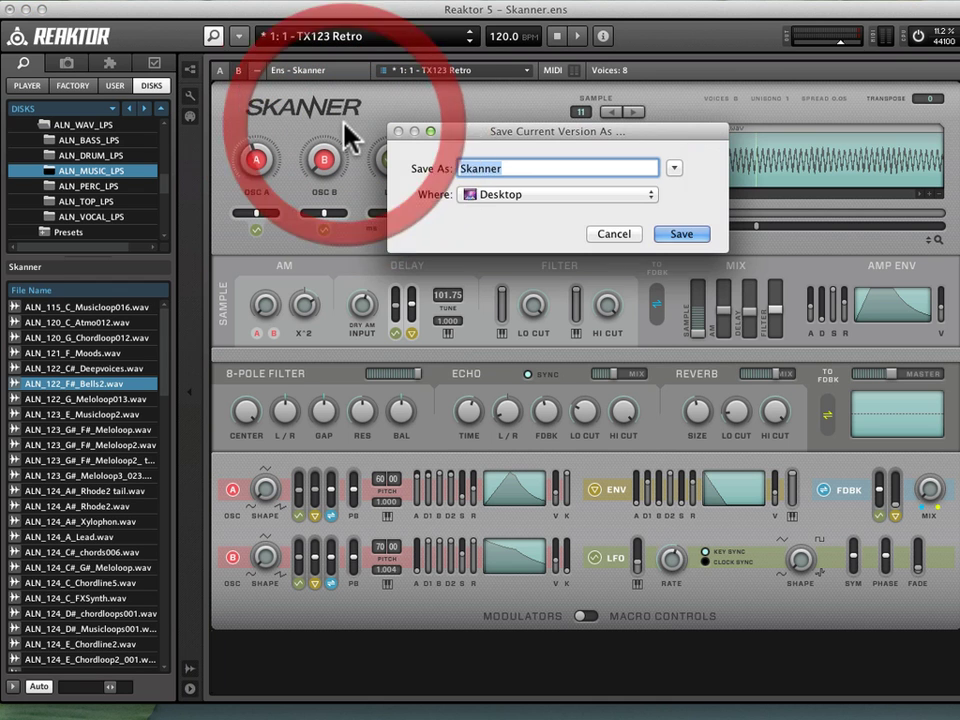
pyautogui.doubleClick(468, 170)
pyautogui.write('SKANNER')
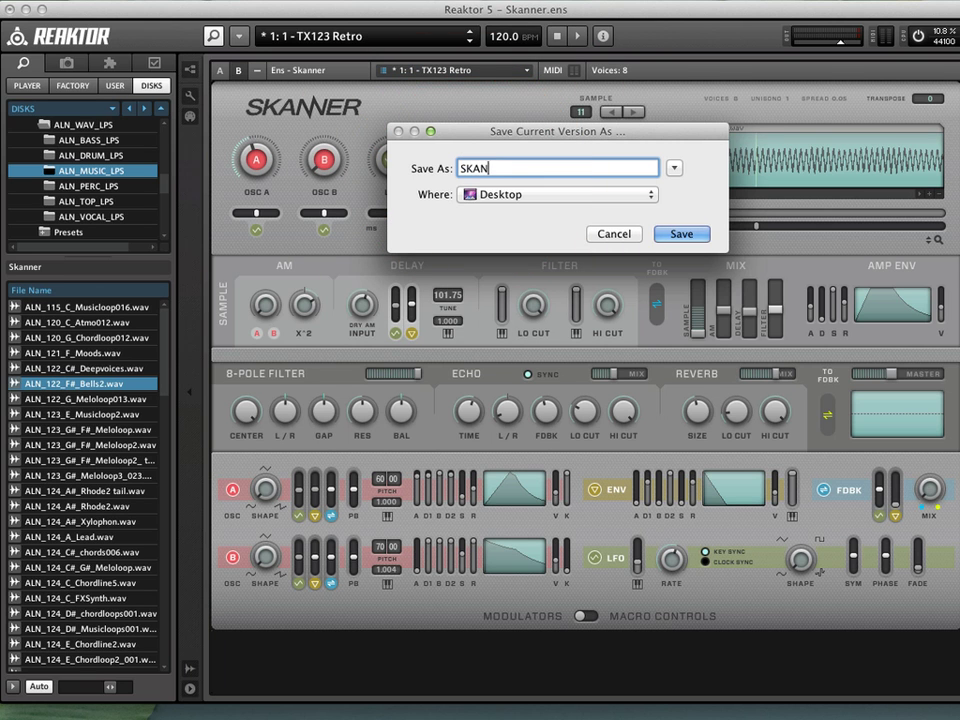
pyautogui.write(' BK')
pyautogui.click(667, 235)
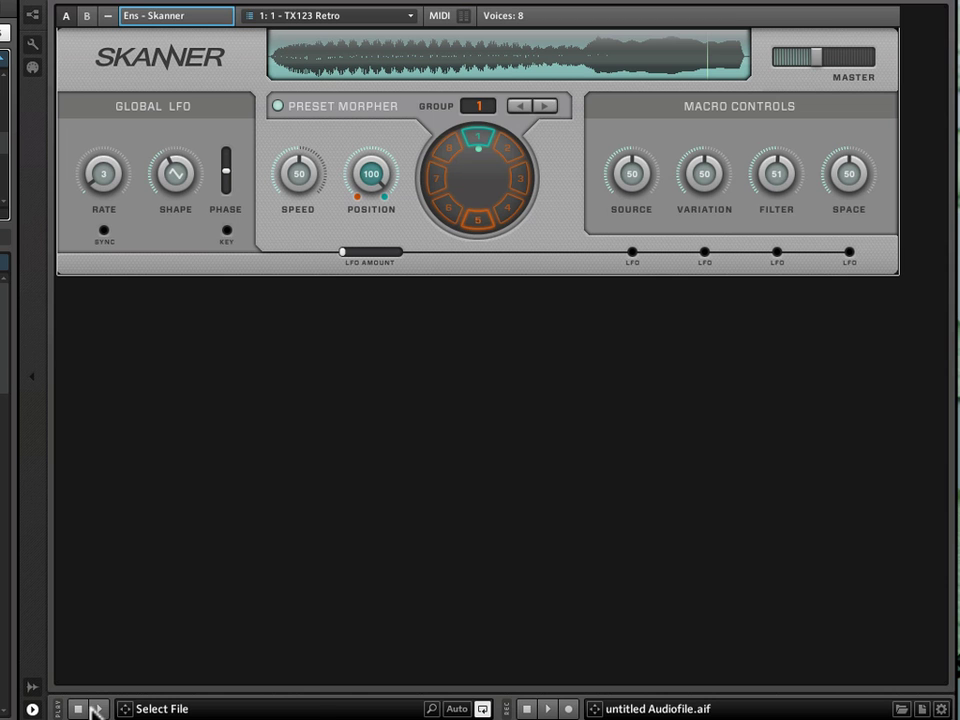
# Step: Toggle the player/recorder footer off and on, then bring up the Recorder Settings dialog
pyautogui.click(26, 706)
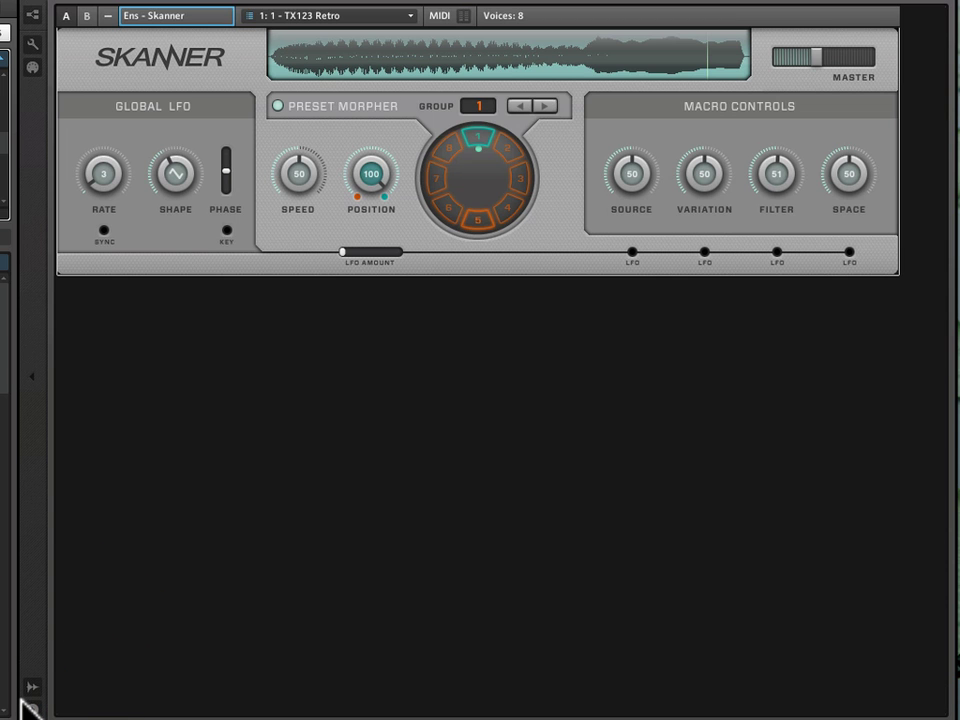
pyautogui.click(31, 709)
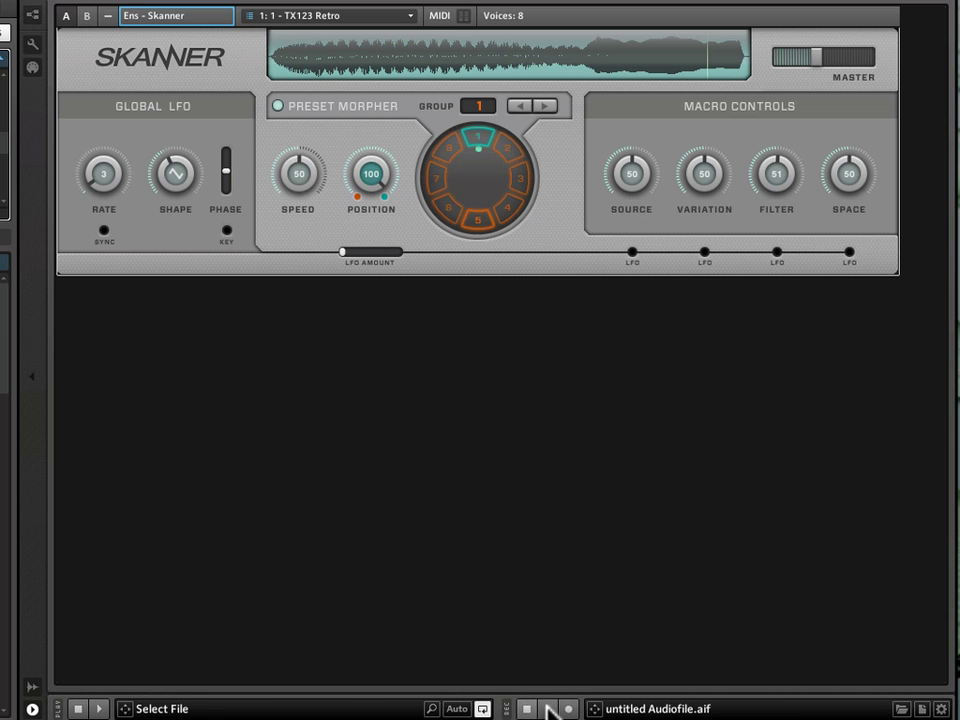
pyautogui.click(941, 708)
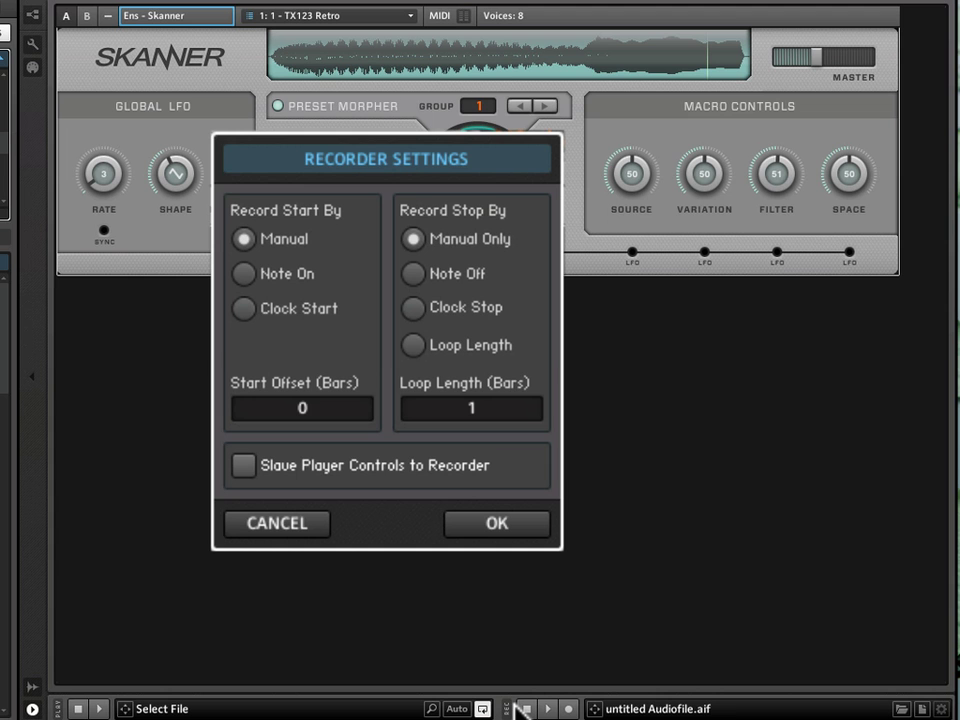
# Step: Set Record Start By to Note On and Record Stop By to Note Off
pyautogui.click(246, 273)
pyautogui.click(428, 273)
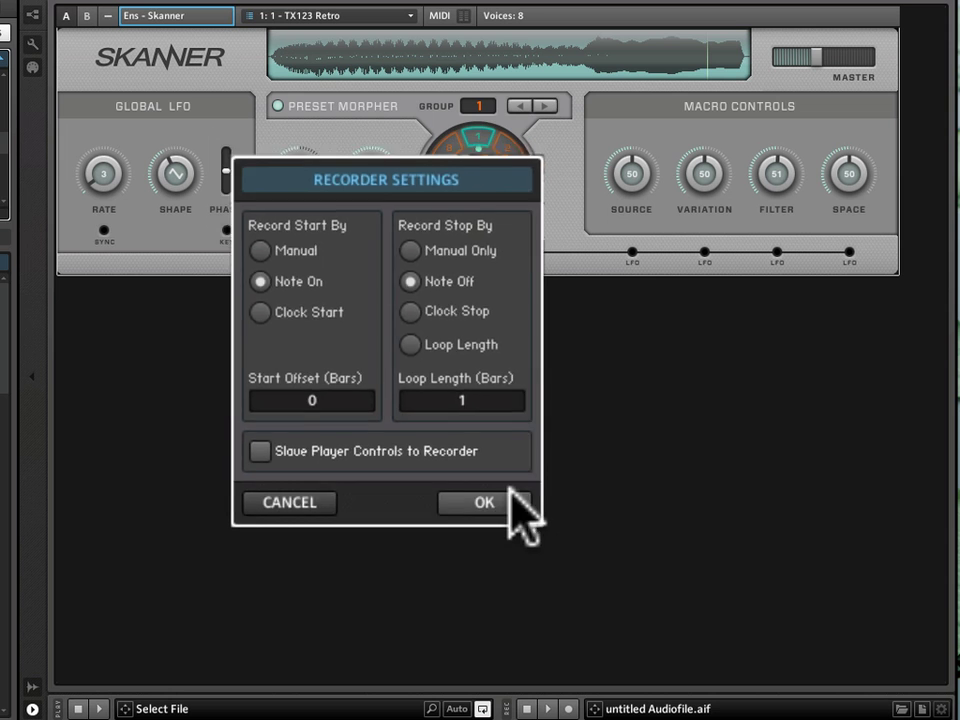
pyautogui.click(463, 460)
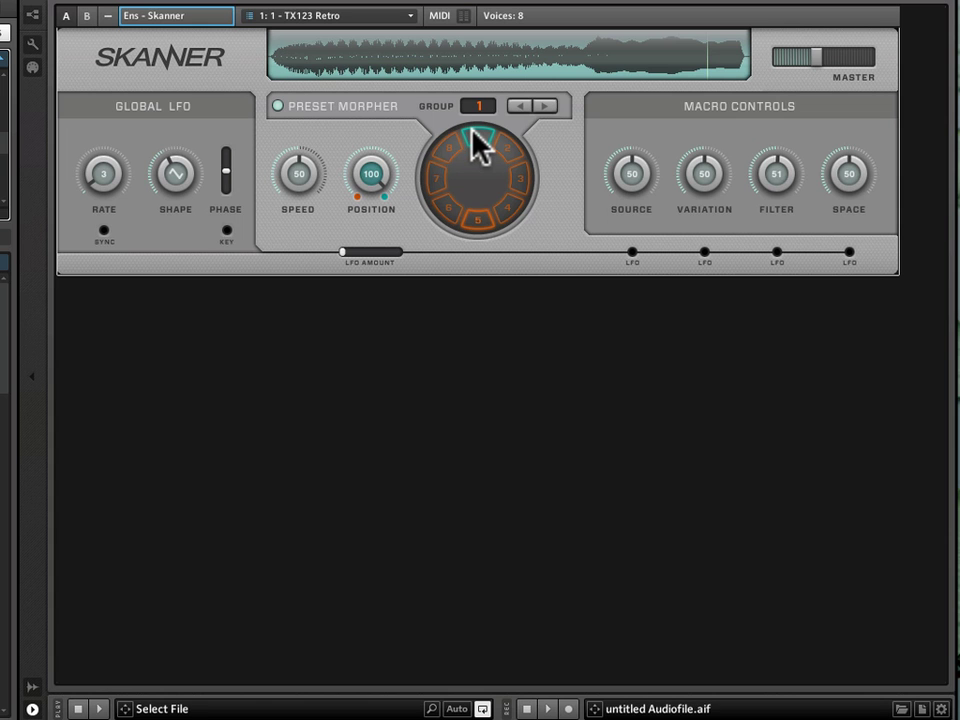
# Step: Morph from preset slot 1 to slot 5, Motorway Retro
pyautogui.click(477, 145)
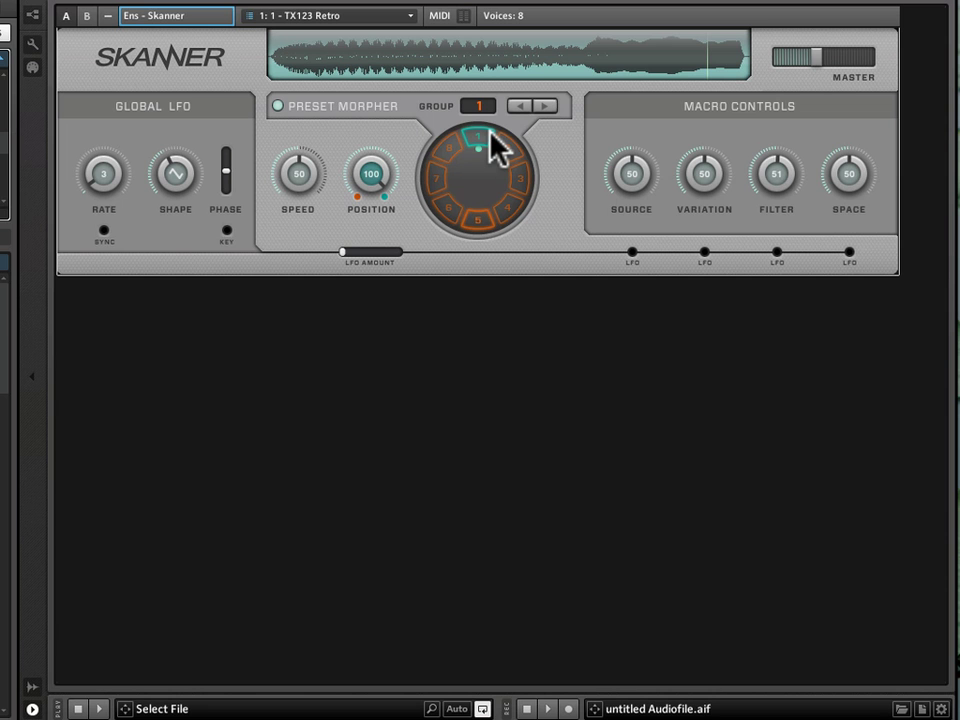
pyautogui.click(488, 218)
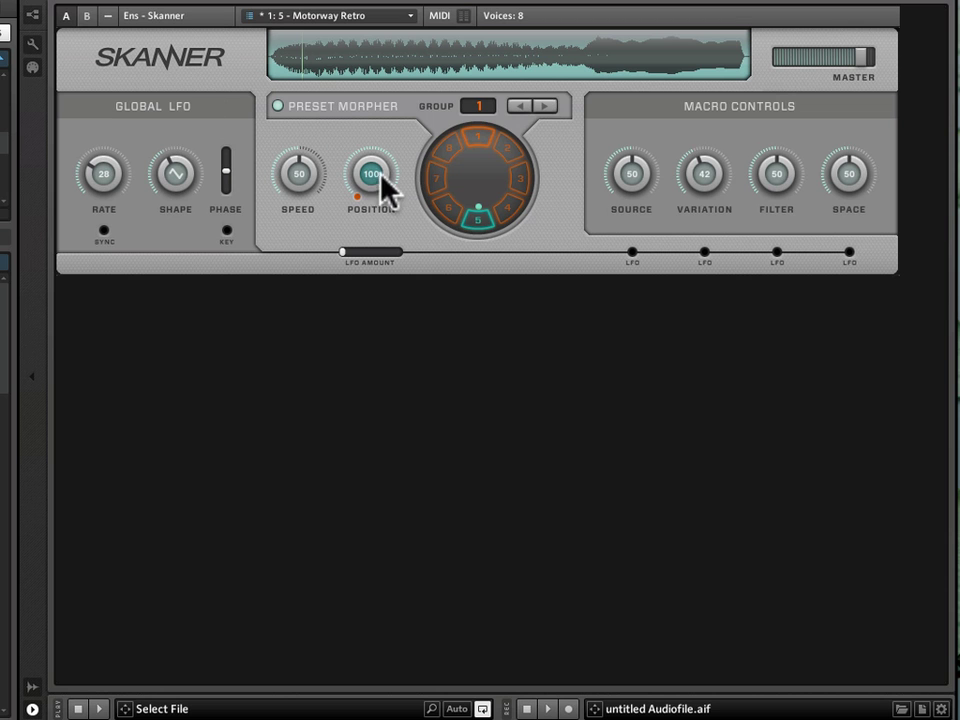
# Step: Morph back to preset 1, TX123 Retro, and start the audio recorder
pyautogui.click(471, 126)
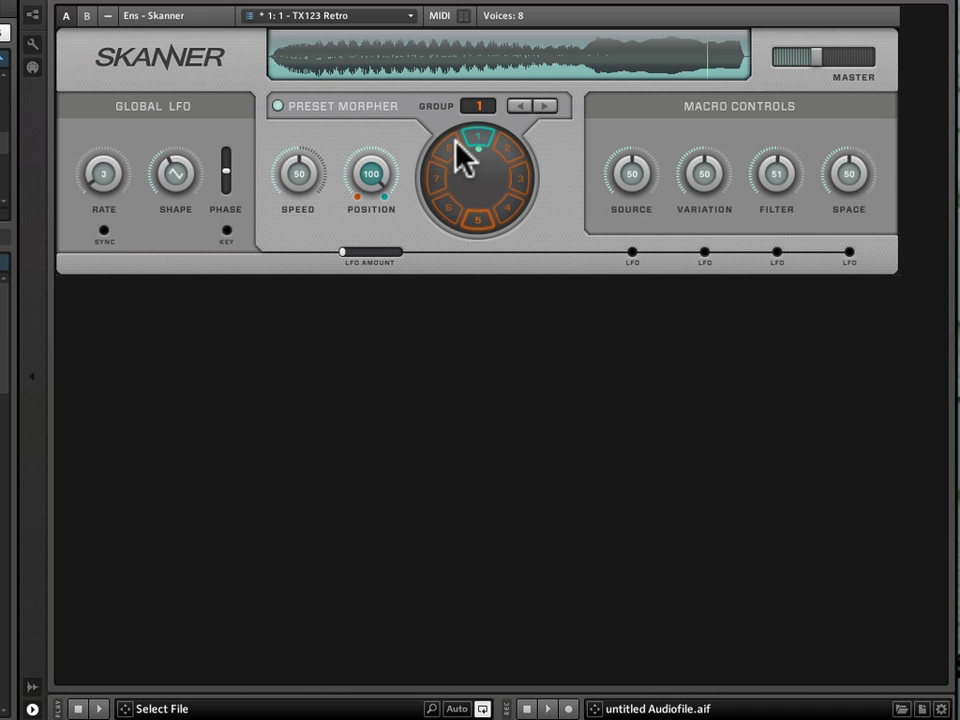
pyautogui.click(570, 706)
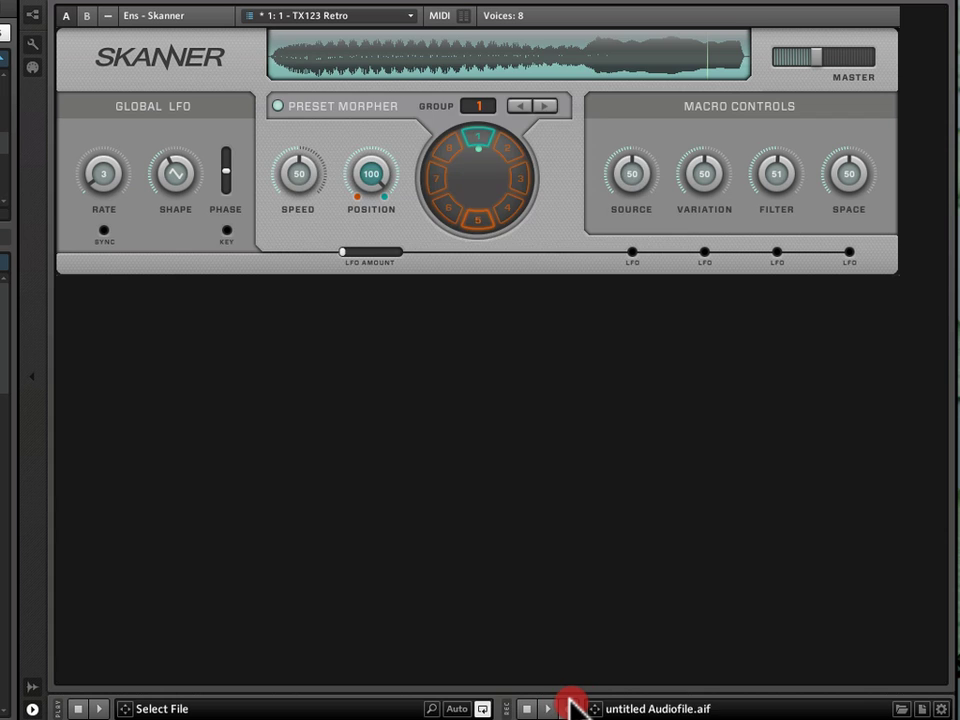